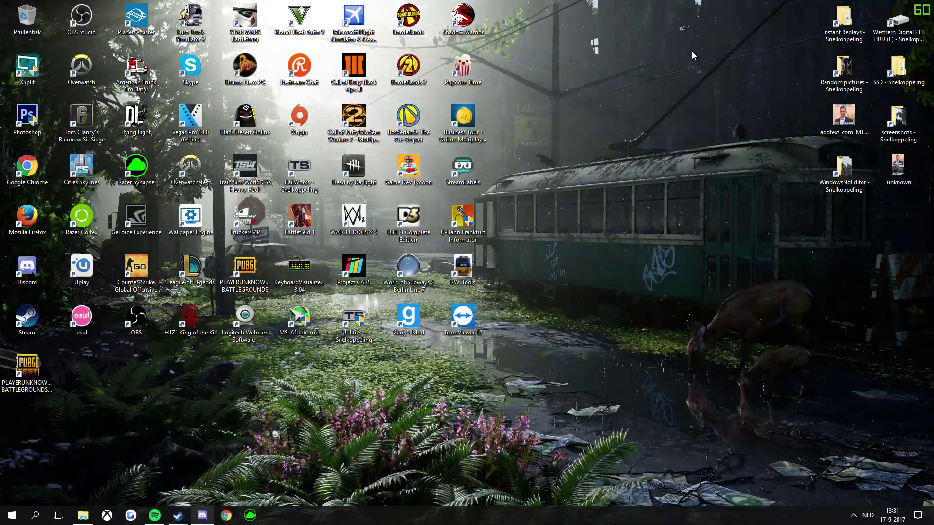
Open File Explorer and go from This PC into Lokale schijf (C:)
left_click(83, 516)
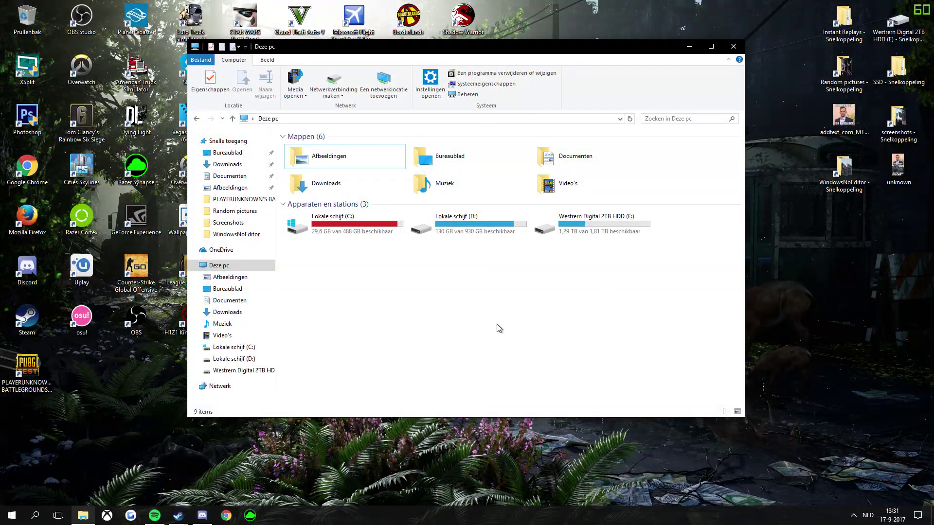
mouse_move(229, 277)
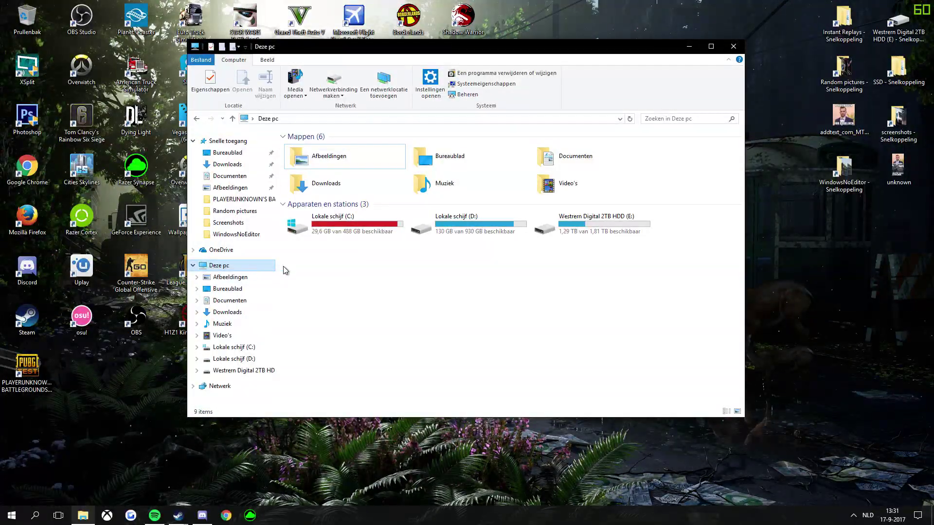
mouse_move(680, 283)
left_mouse_down()
mouse_move(489, 218)
mouse_move(511, 349)
left_mouse_up()
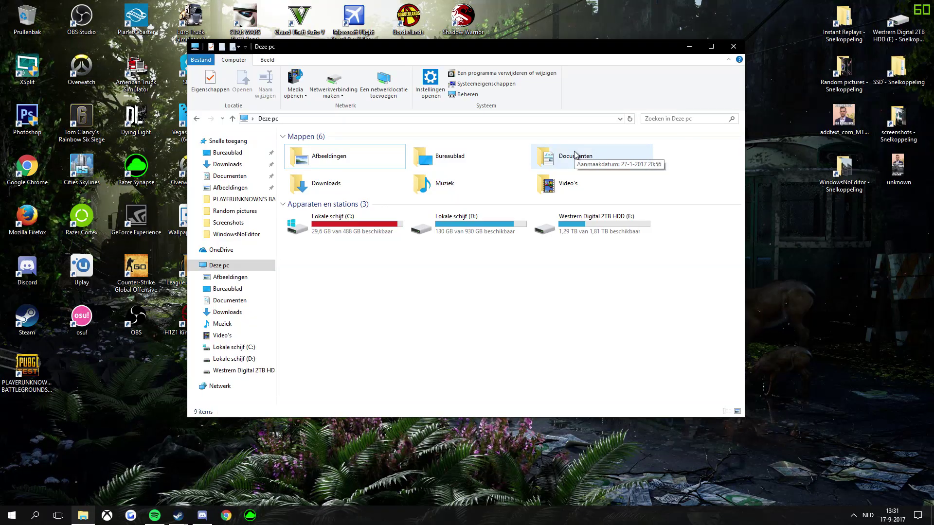
left_click(248, 177)
key("alt+Left")
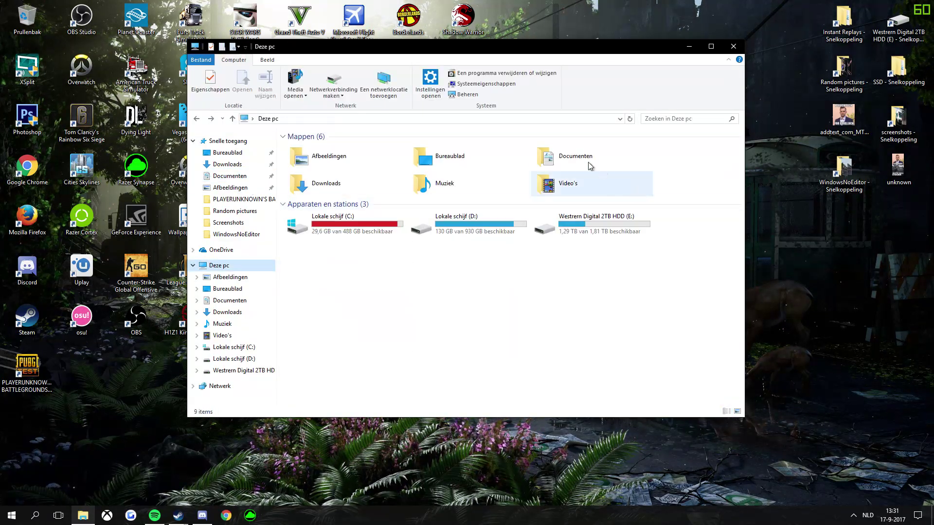
double_click(588, 164)
key("alt+Left")
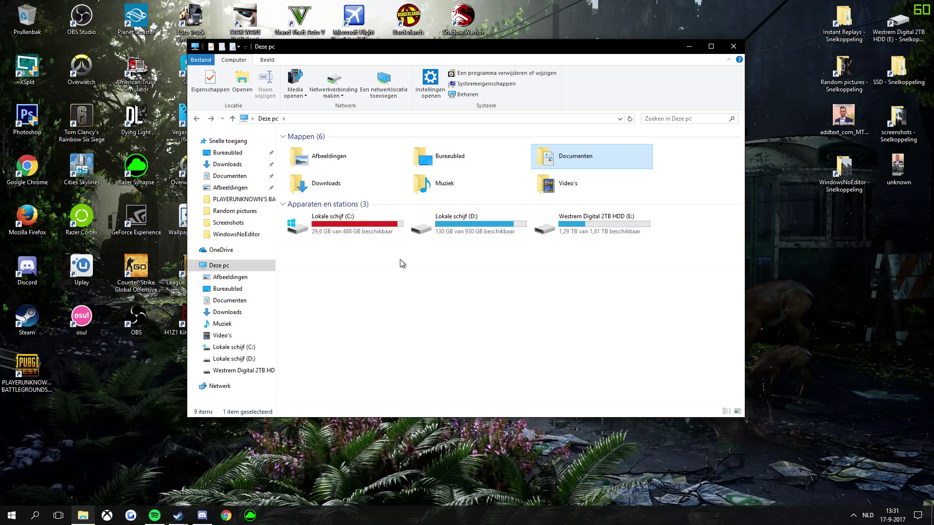
double_click(343, 228)
key("alt+Left")
double_click(342, 227)
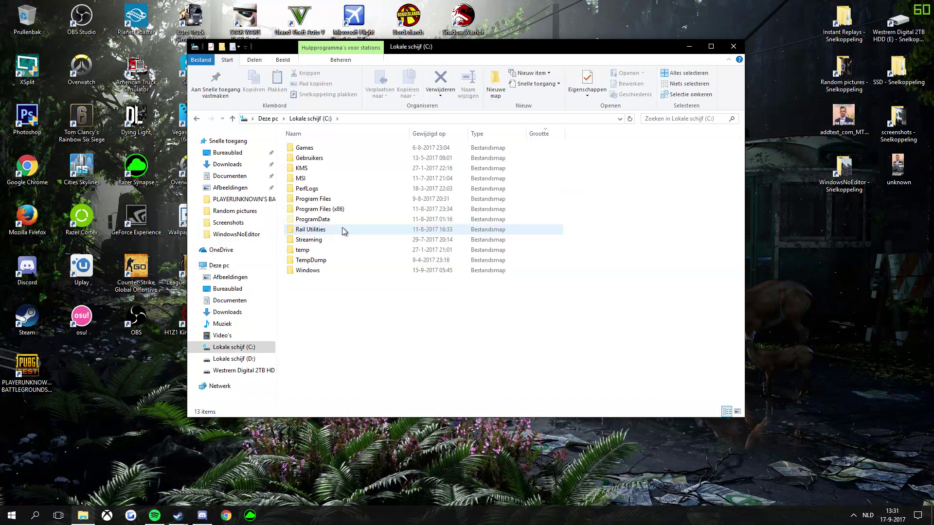
Open Engine from Gebruikers > user > Documenten > My Games > TS2Prototype > Saved > Config > WindowsNoEditor
double_click(323, 157)
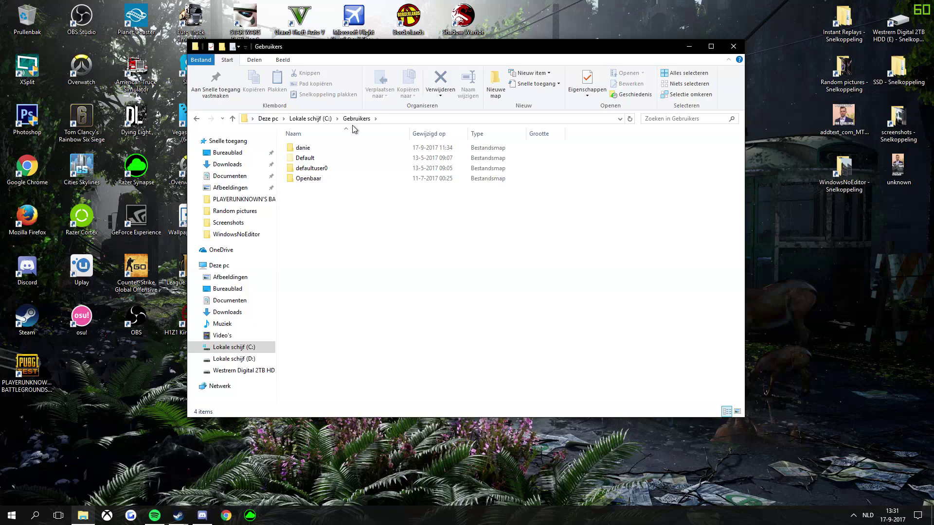
double_click(340, 148)
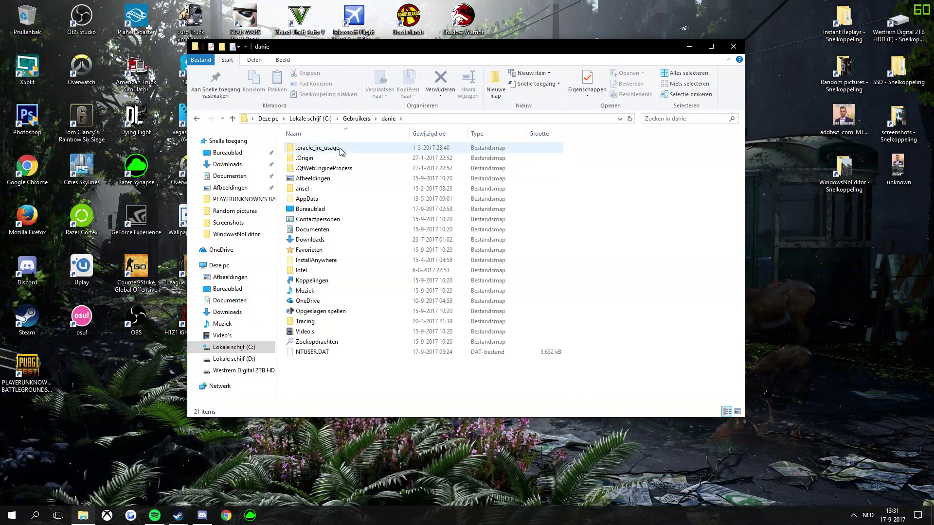
double_click(325, 230)
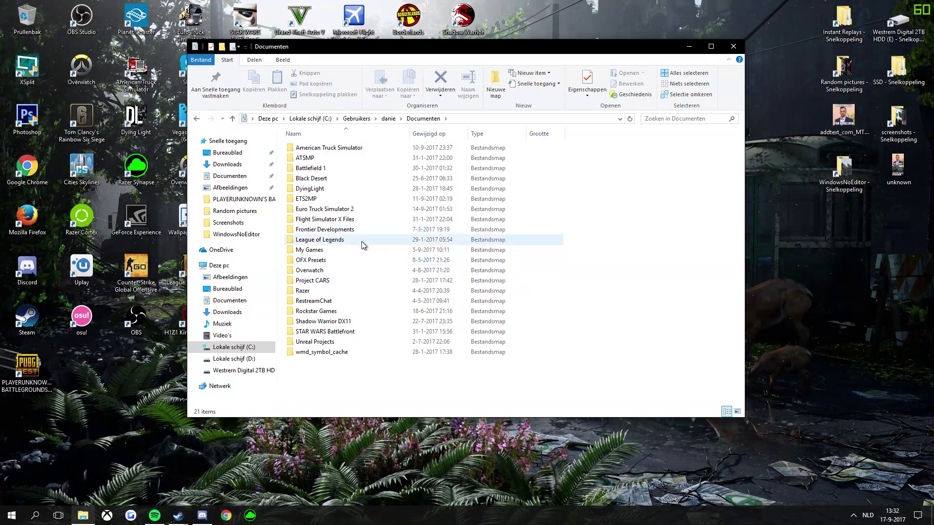
double_click(338, 252)
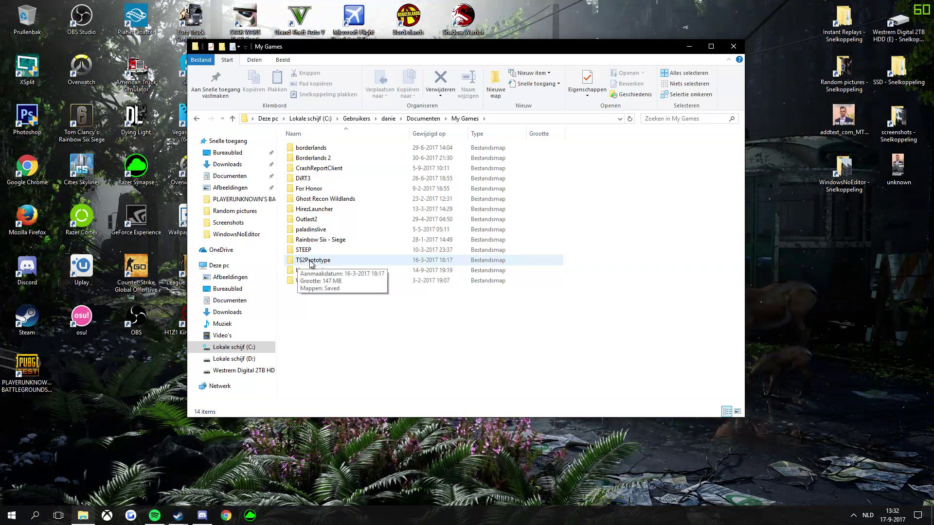
mouse_move(355, 262)
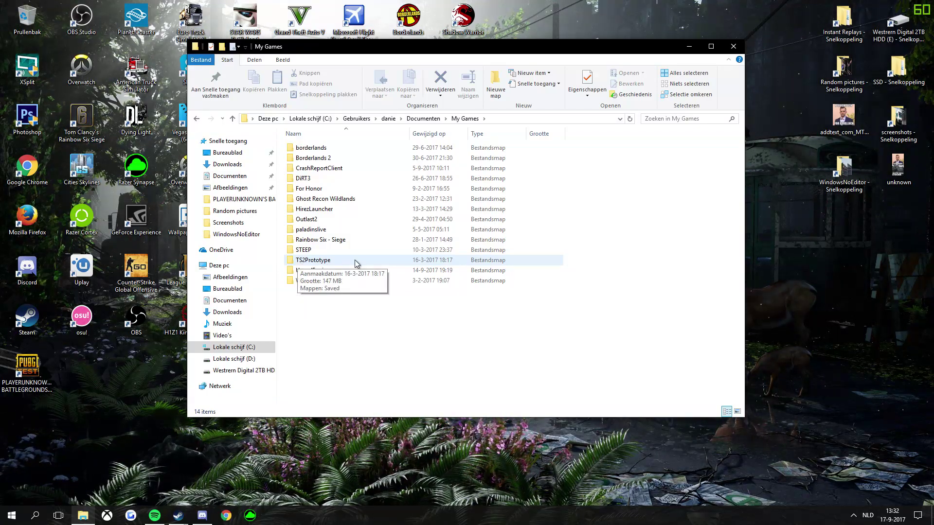
double_click(355, 260)
double_click(314, 149)
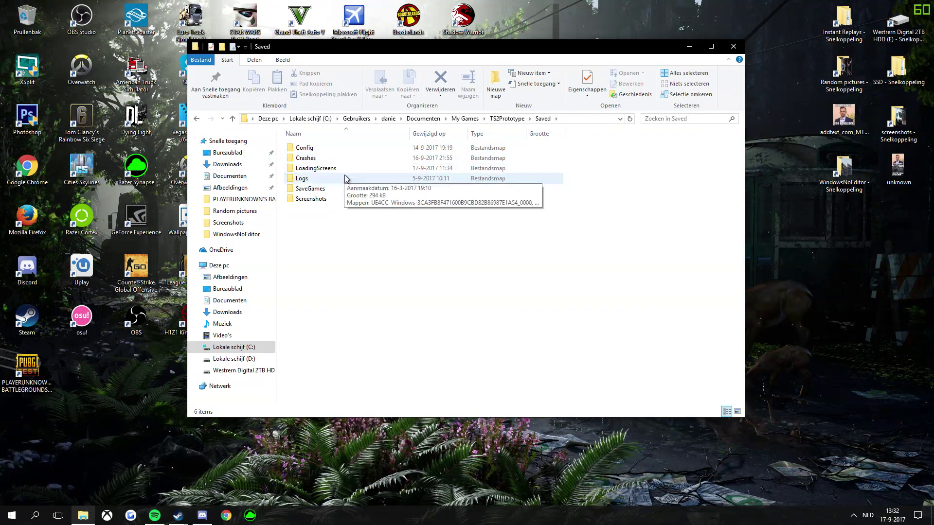
double_click(339, 149)
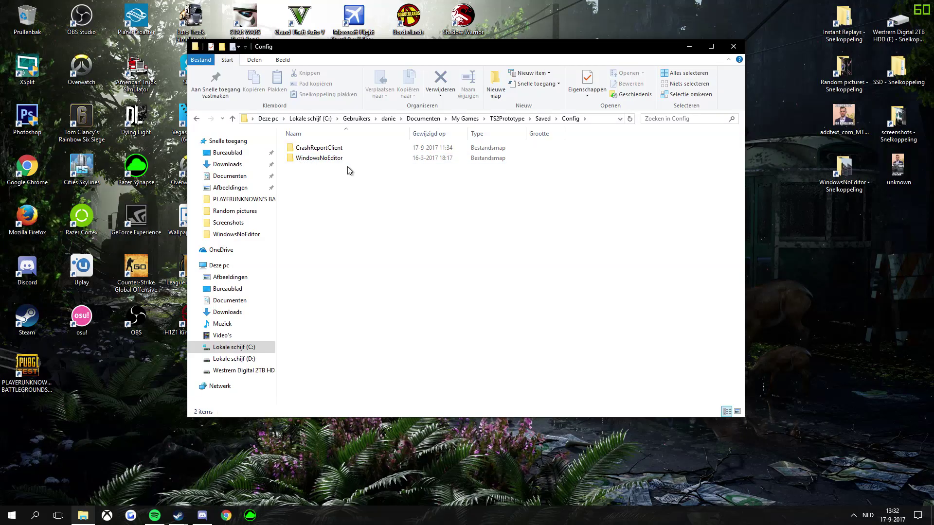
double_click(352, 158)
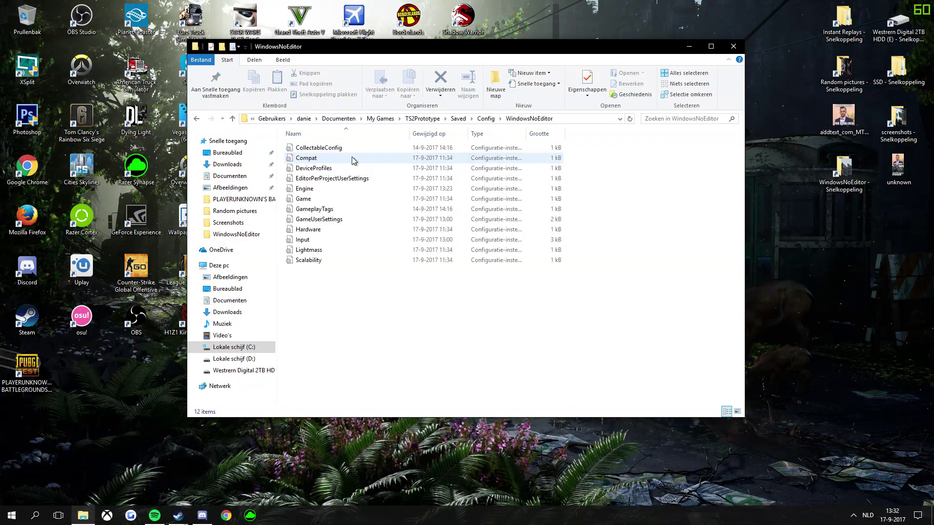
double_click(330, 192)
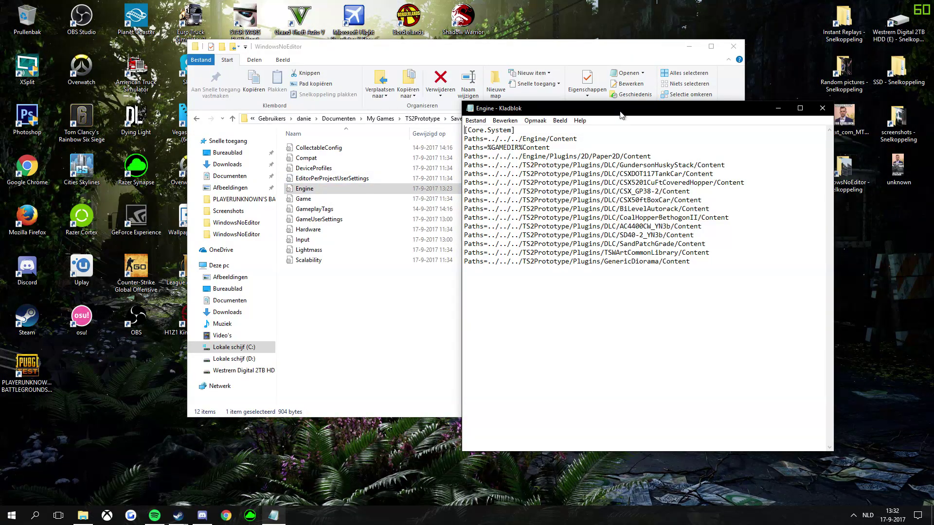
Add a renderersettings section with r.DefaultFeature.MotionBlur=False below the last Paths entry
left_click_drag(621, 115, 533, 71)
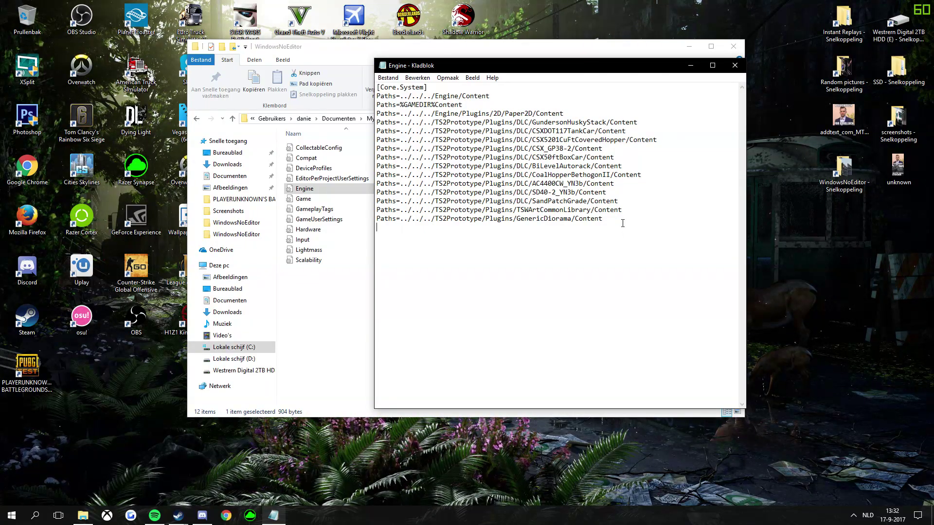
left_click(442, 235)
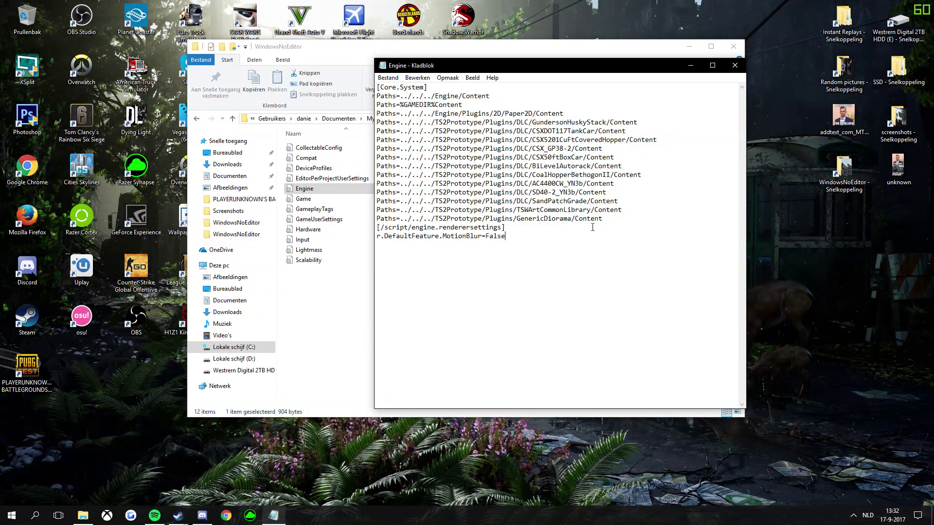
left_click_drag(385, 227, 438, 228)
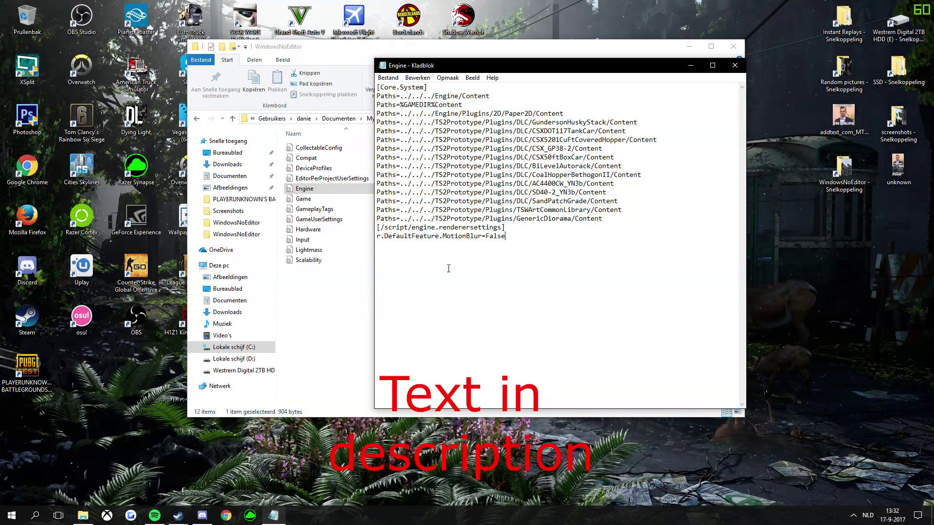
Save the edited Engine config, then close Notepad and File Explorer
left_click(392, 79)
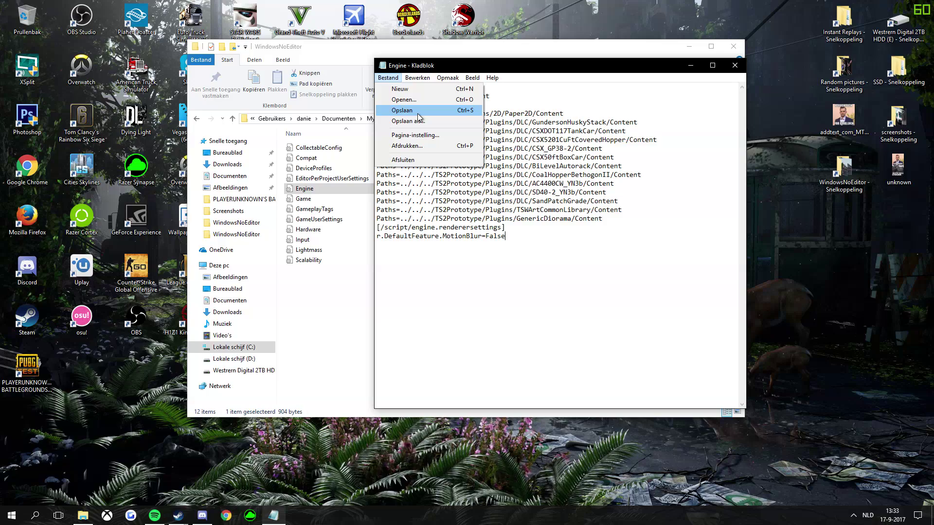
left_click(419, 117)
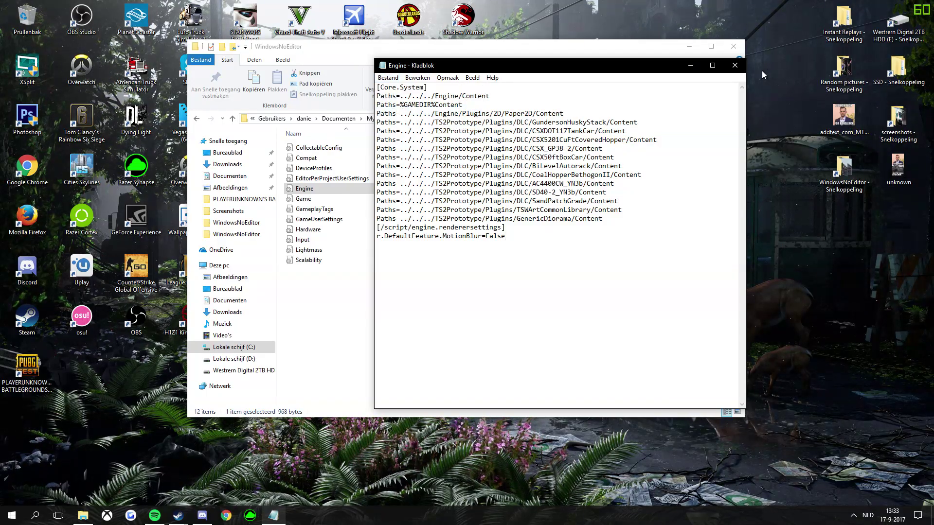
mouse_move(377, 228)
left_mouse_down()
mouse_move(508, 259)
mouse_move(388, 228)
left_mouse_up()
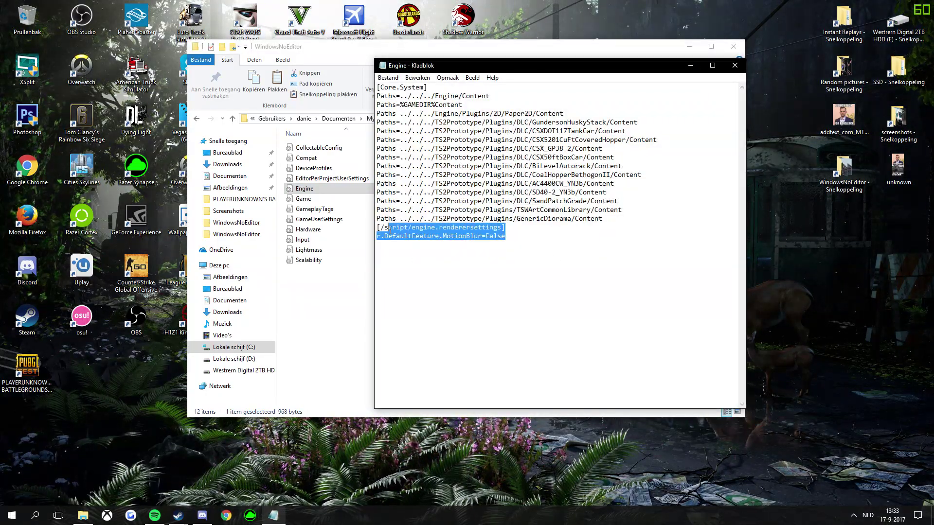
left_click(736, 66)
key("alt+F4")
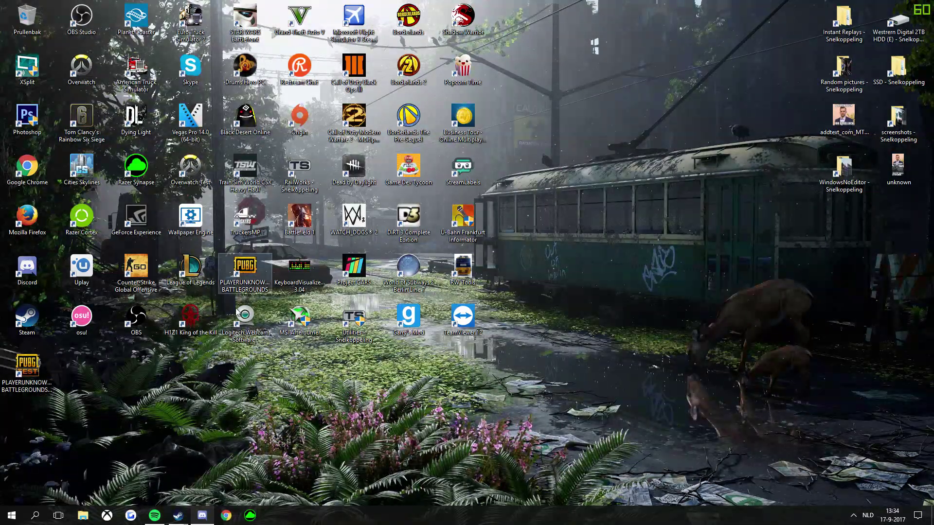
Open and close the Verkenner window, then restore the Steam guide from the taskbar
left_click(93, 515)
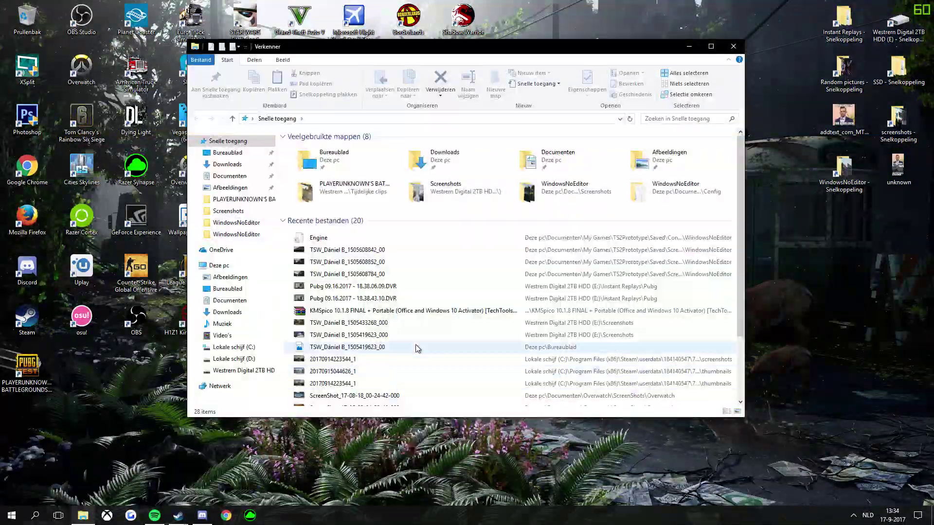
left_click(734, 47)
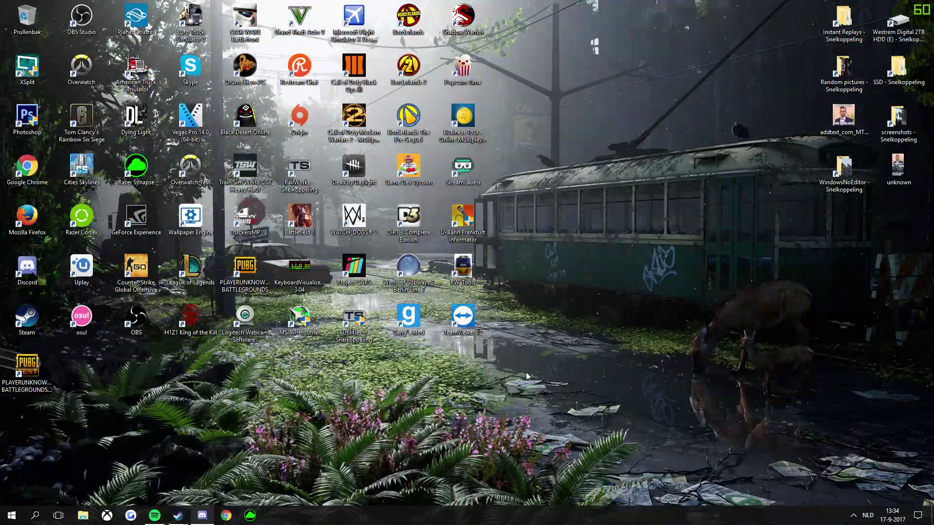
mouse_move(178, 515)
left_click(198, 478)
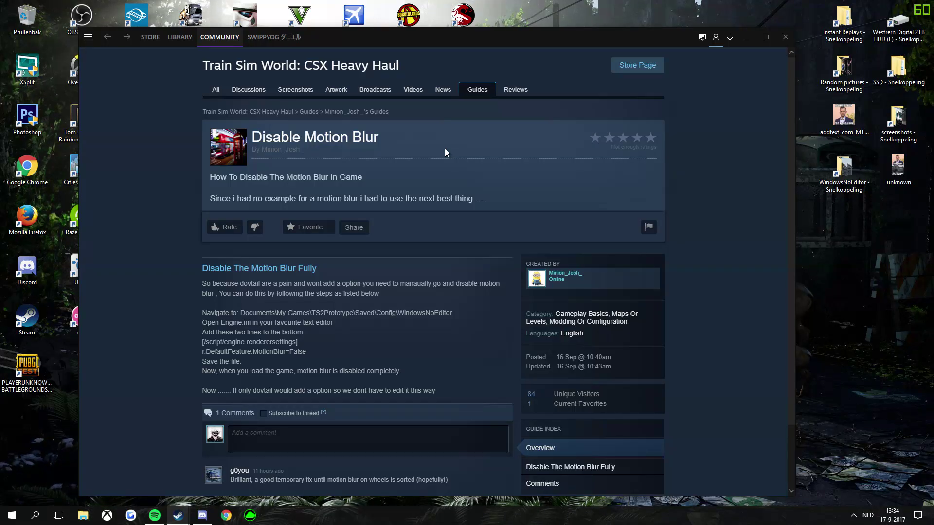
Open the Disable Motion Blur guide from the Guides listing and rate it thumbs-up
left_click(477, 100)
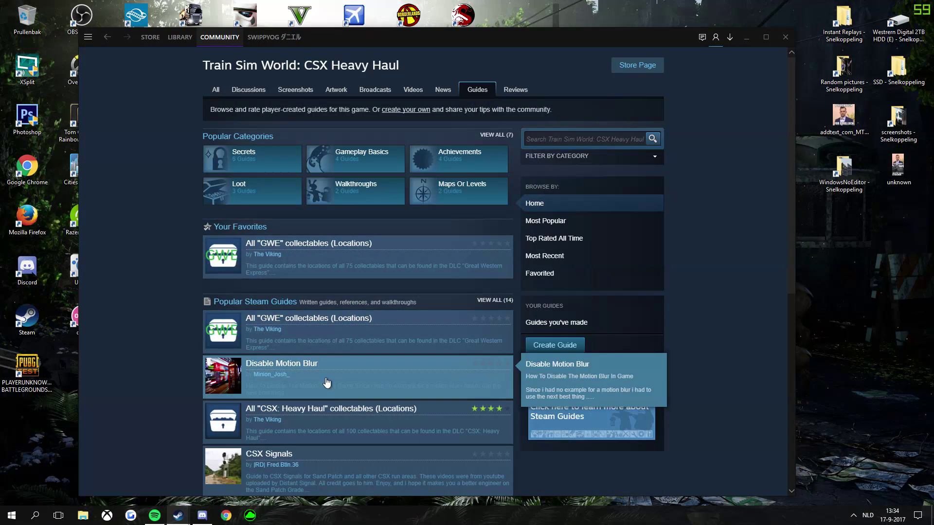
left_click(288, 379)
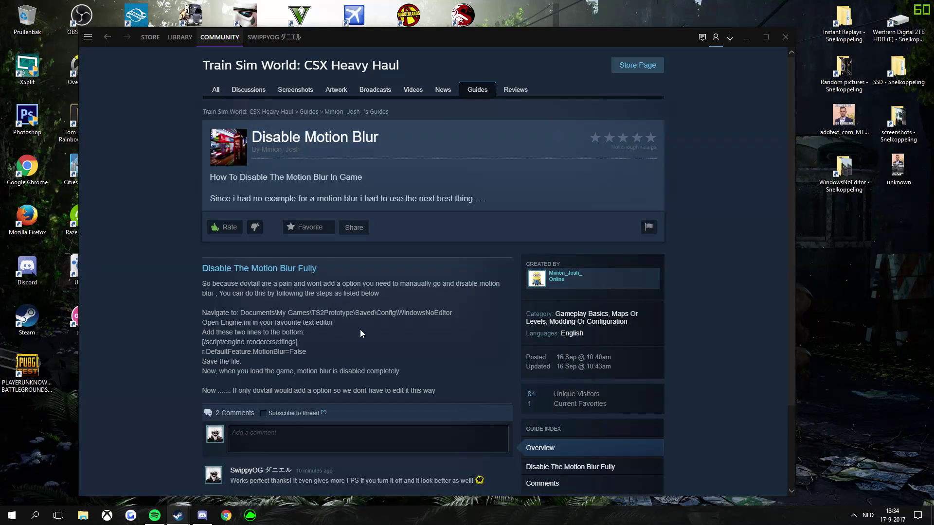
scroll(279, 315, "down", 1)
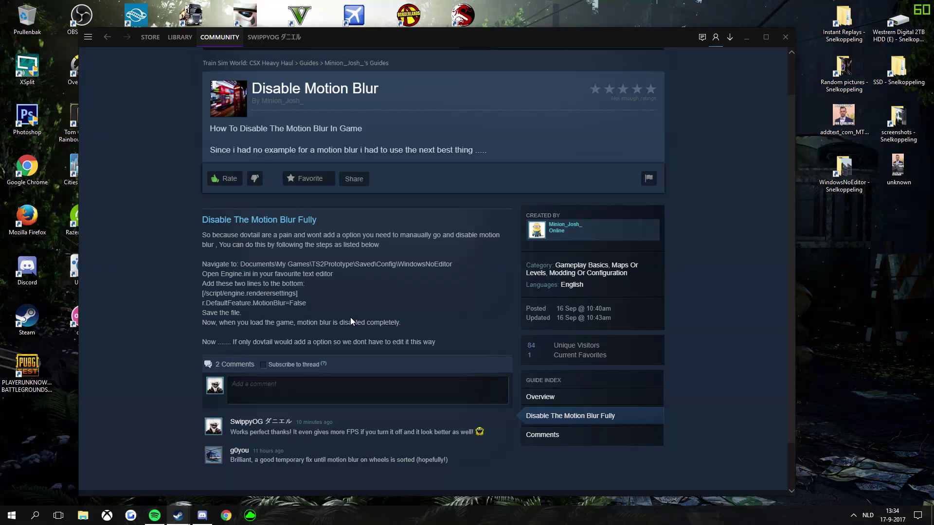
scroll(350, 322, "up", 1)
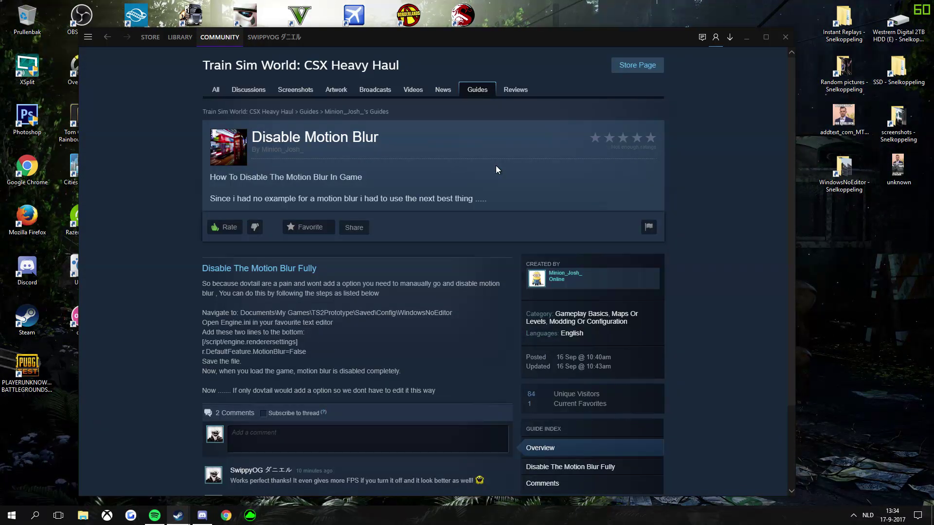
scroll(495, 169, "down", 1)
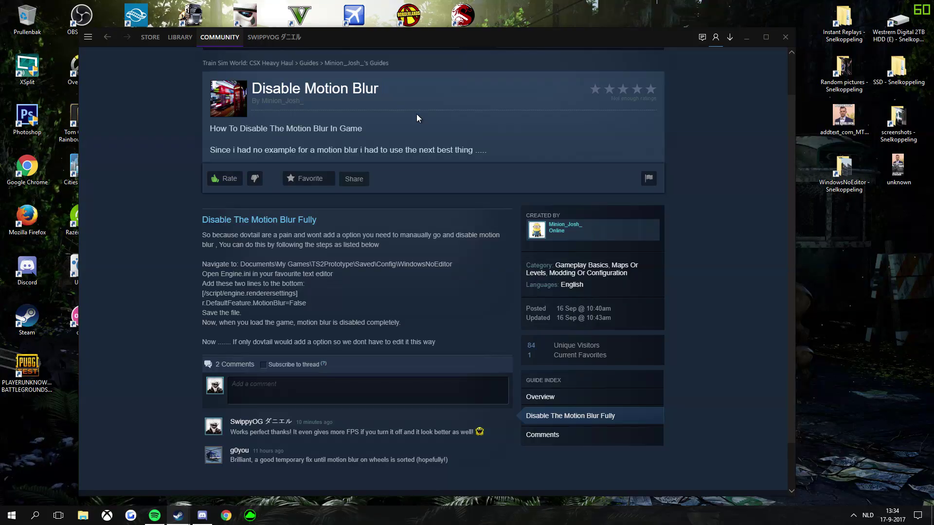
scroll(533, 193, "up", 1)
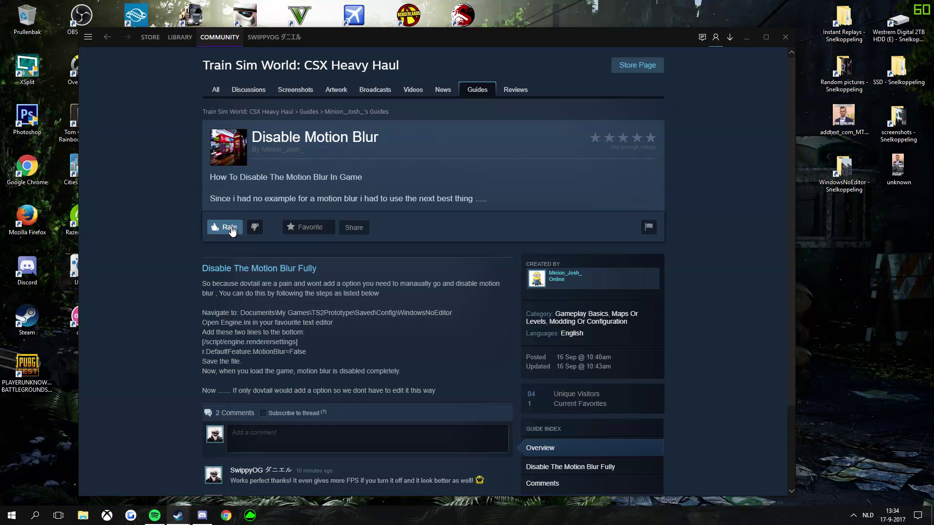
left_click(230, 228)
scroll(287, 270, "down", 1)
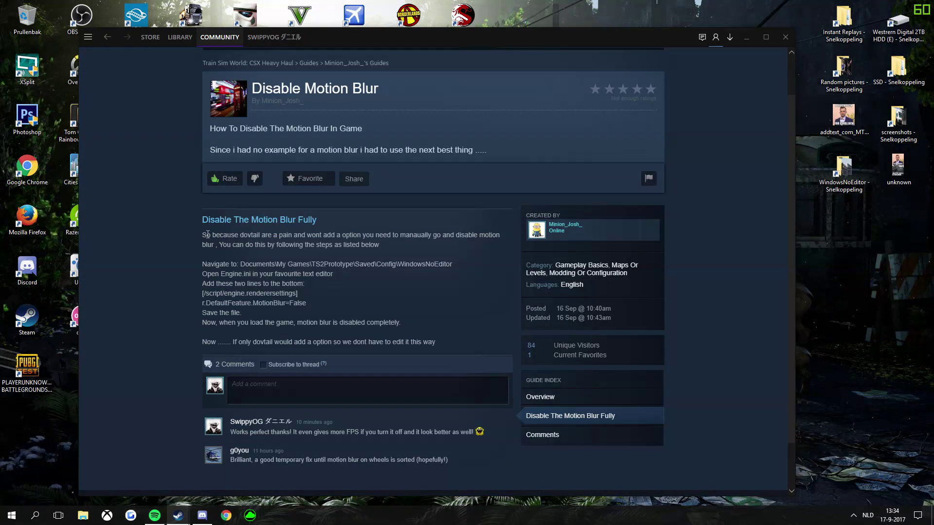
Highlight the guide's introductory paragraph and folder path line, then clear the selection
left_click_drag(206, 235, 235, 227)
scroll(258, 245, "down", 1)
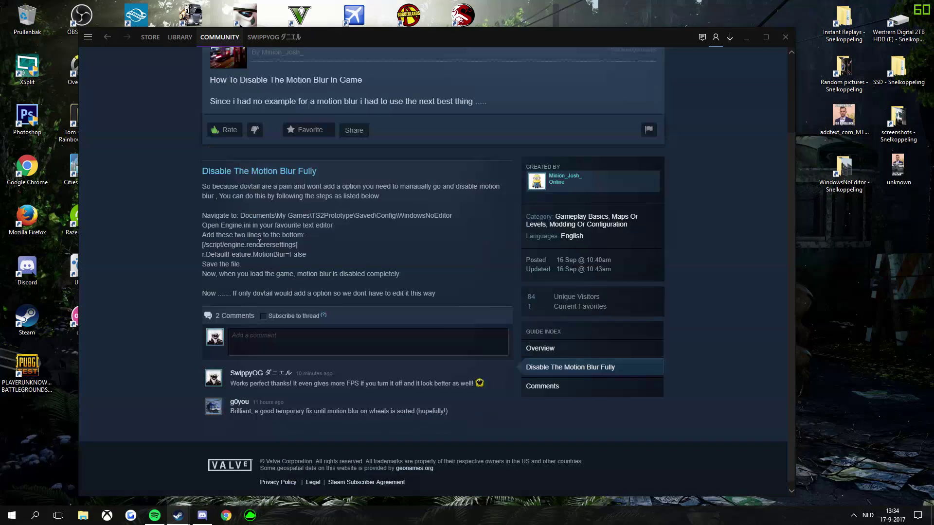
left_click_drag(209, 187, 463, 191)
left_click_drag(207, 216, 255, 213)
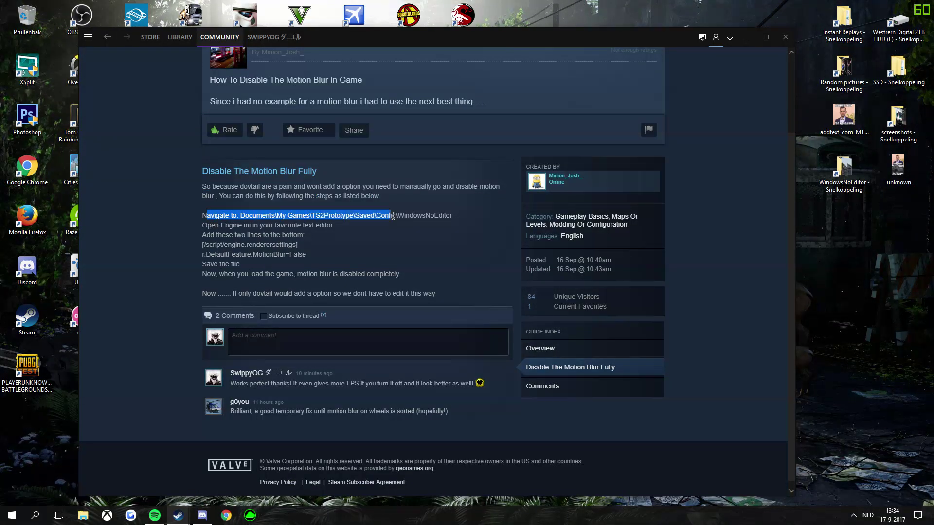
left_click(305, 252)
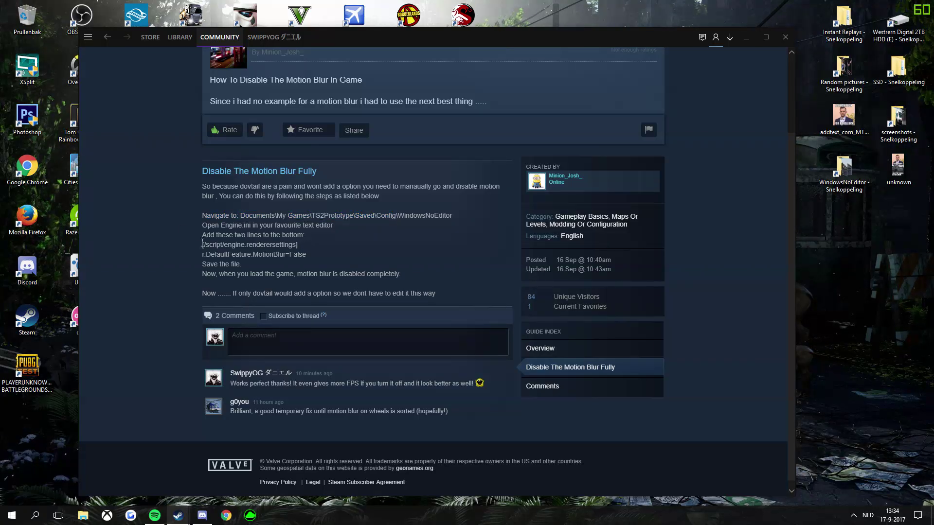
Highlight the two Engine.ini lines, clear the selection, and open the author's profile
left_click_drag(203, 244, 207, 187)
left_click_drag(306, 254, 240, 247)
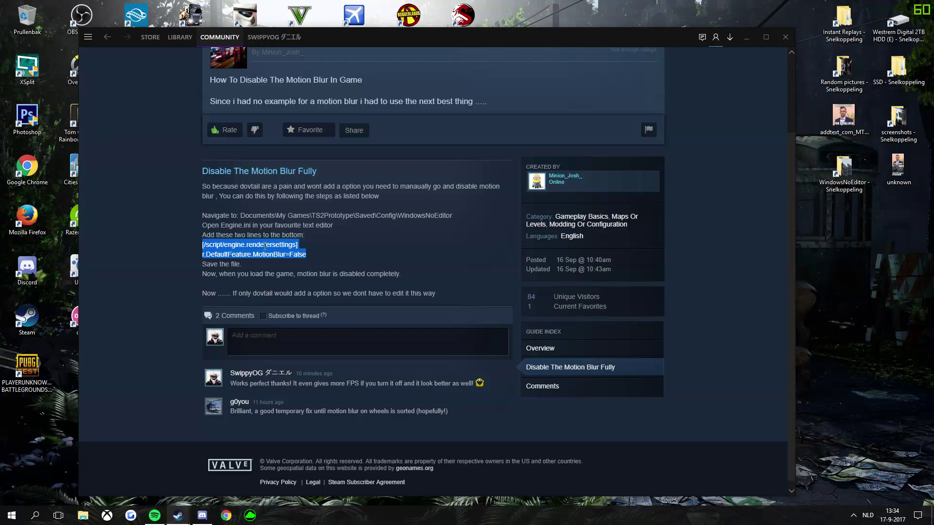
left_click(357, 245)
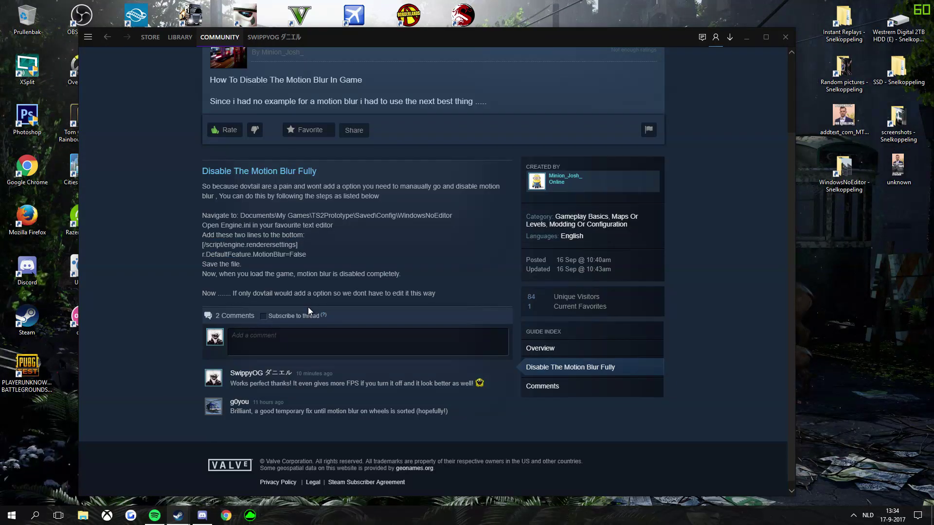
scroll(363, 198, "up", 1)
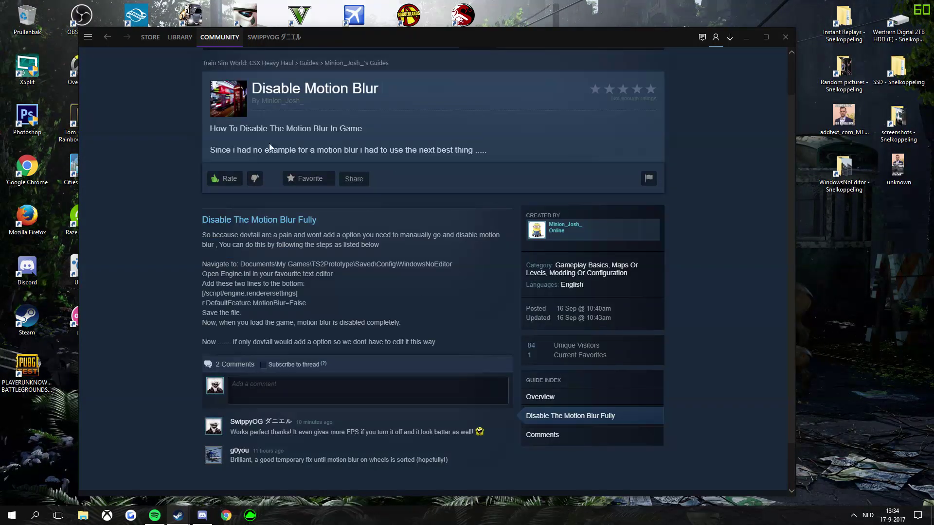
scroll(325, 138, "up", 1)
scroll(370, 305, "down", 1)
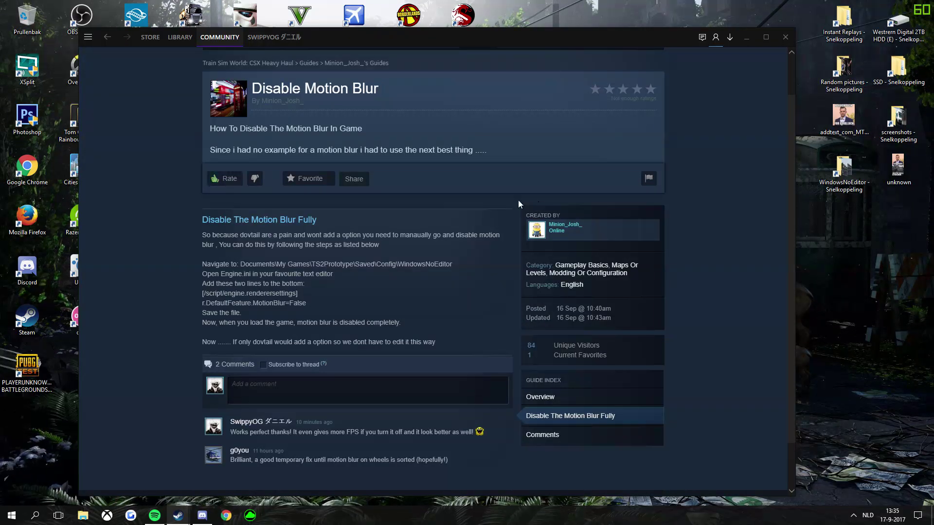
left_click(566, 232)
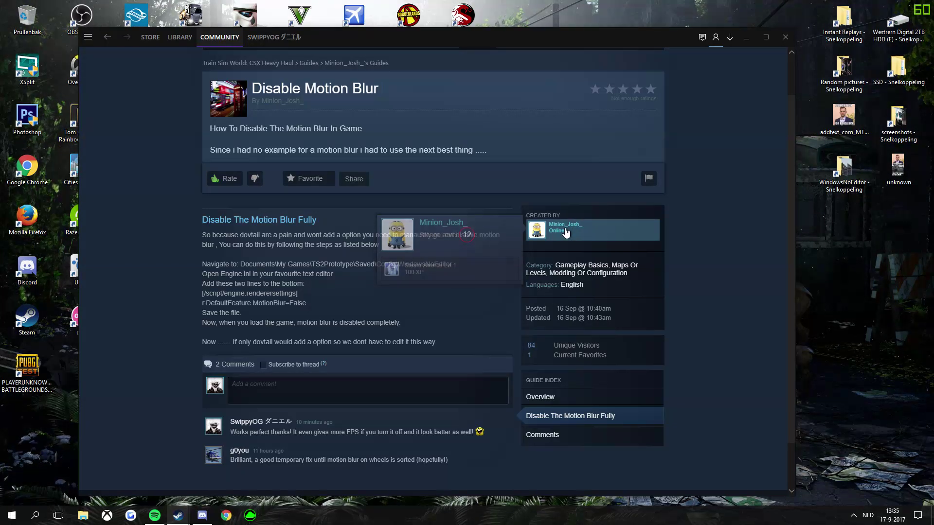